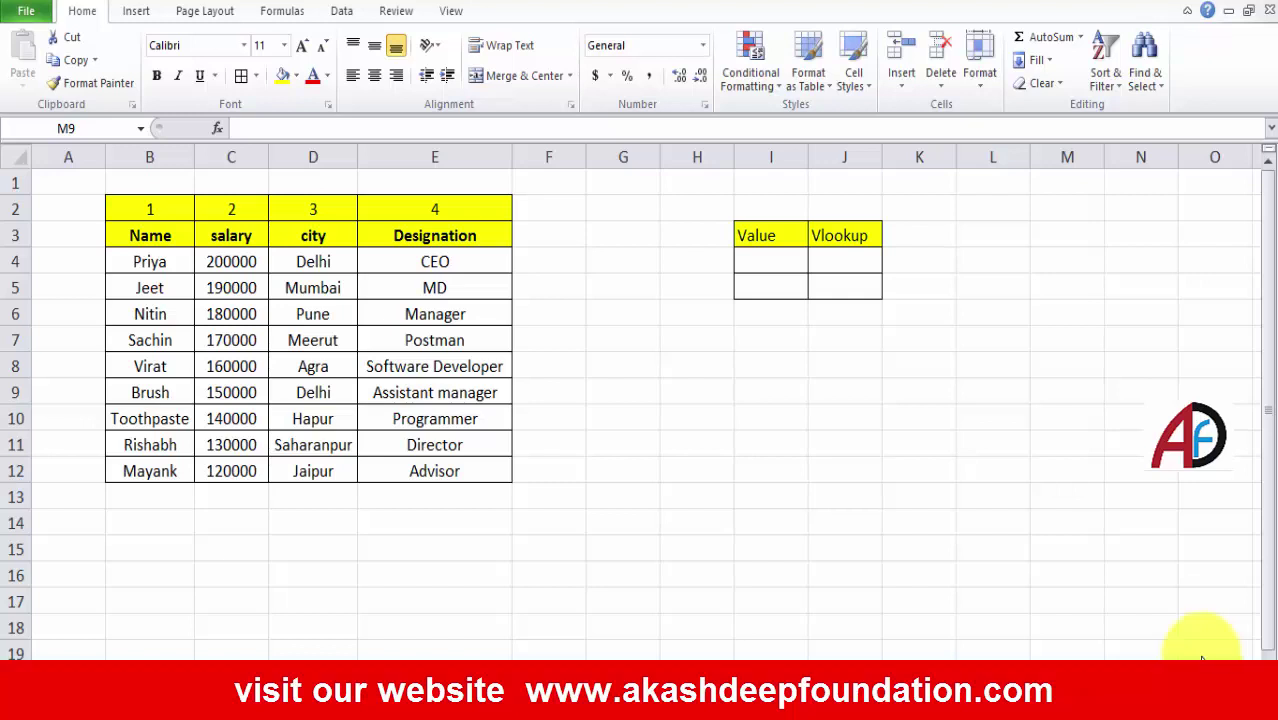
# Step: Number the table columns with 1 above Name, then enter the first employee's name in I4
pyautogui.click(150, 208)
pyautogui.write('1')
pyautogui.hotkey('ctrl', 'Return')
pyautogui.click(228, 203)
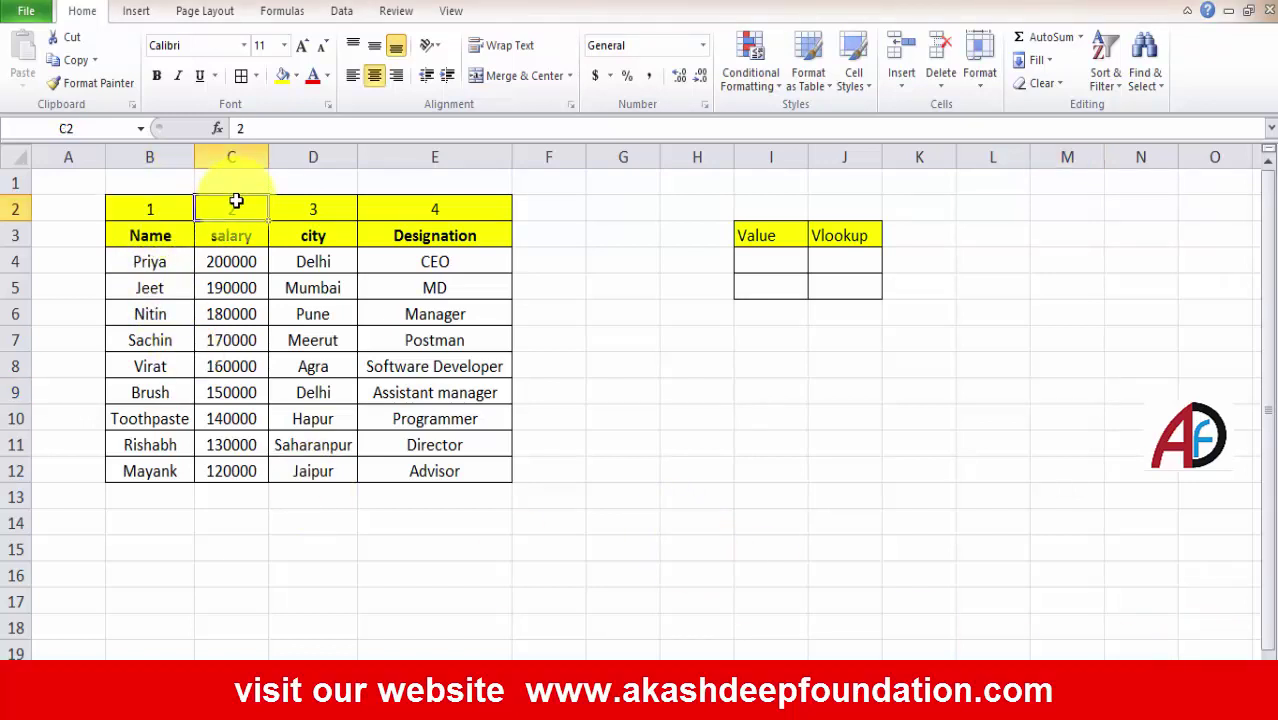
pyautogui.click(313, 205)
pyautogui.click(422, 205)
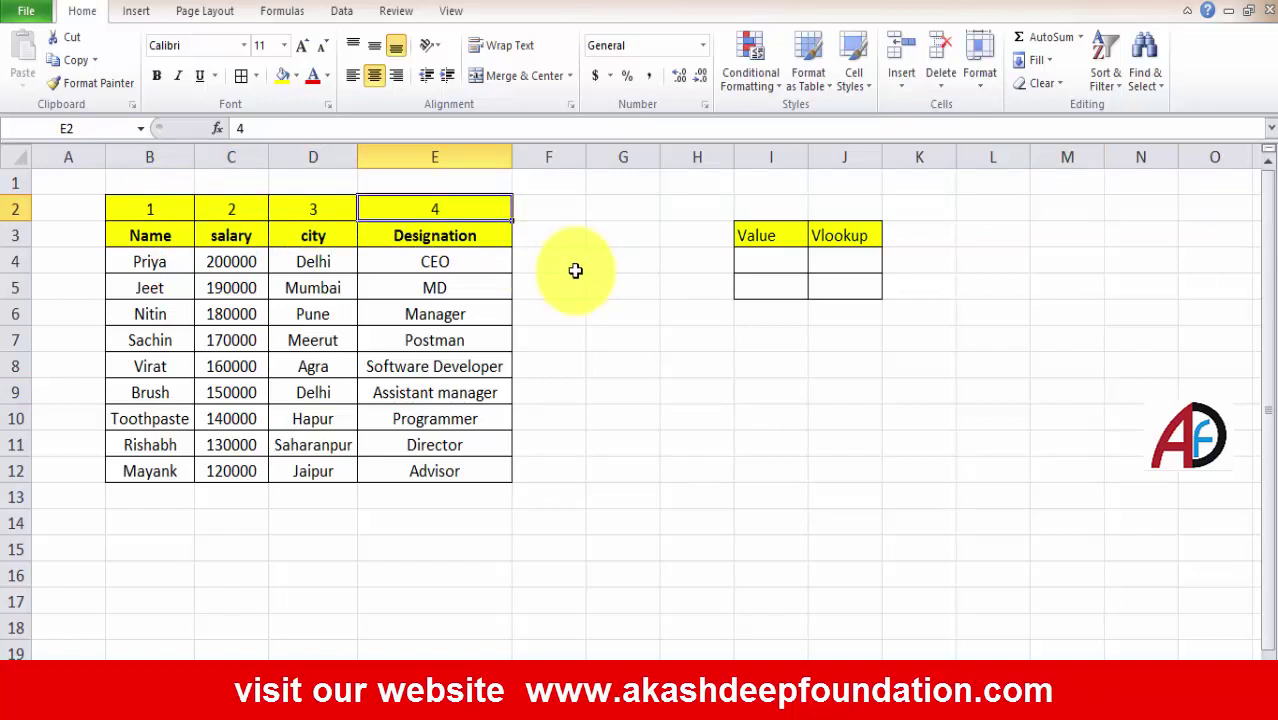
pyautogui.click(756, 261)
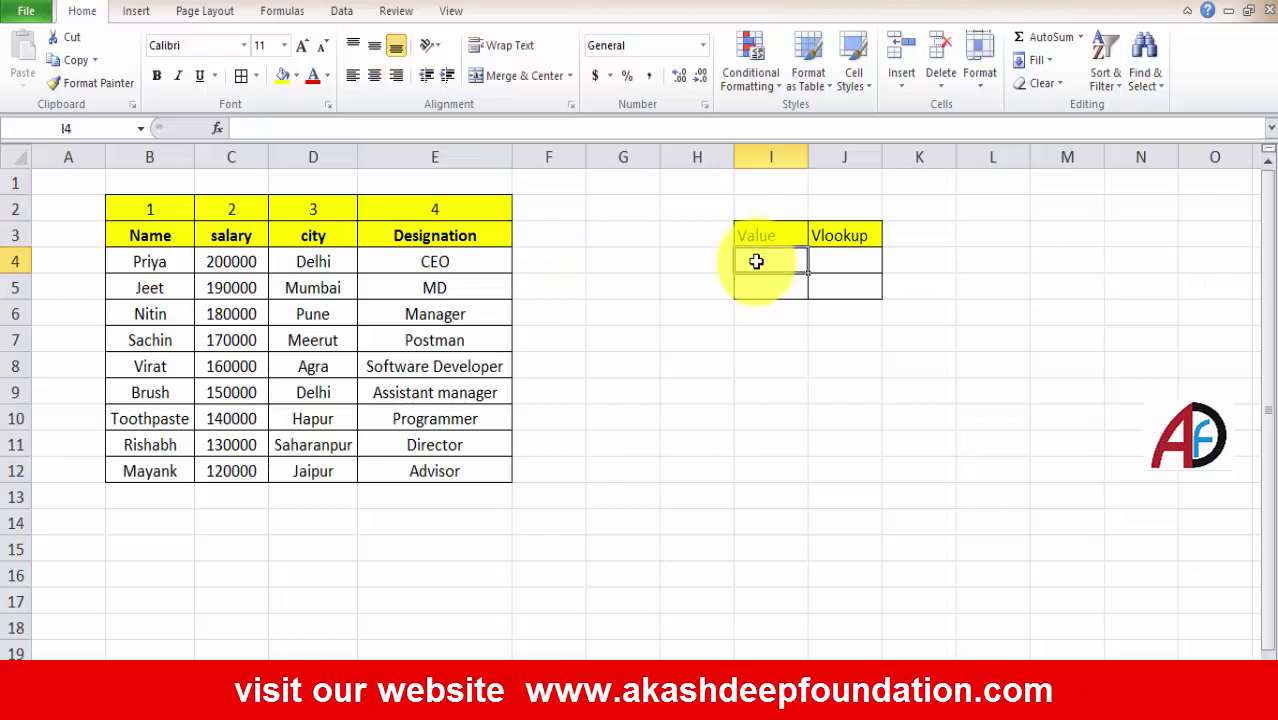
pyautogui.write('Priya')
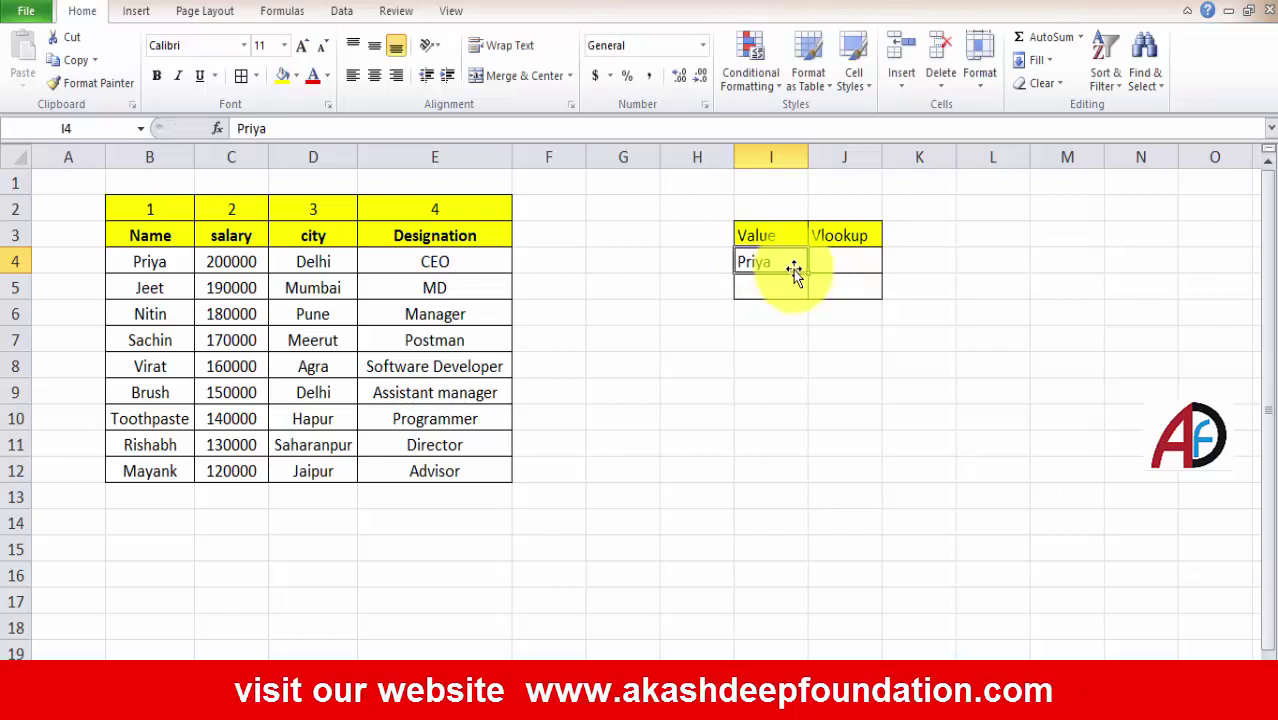
# Step: Begin =VLOOKUP(I4,B3:E12, in J4, with I4 as lookup value and B3:E12 as table
pyautogui.click(841, 261)
pyautogui.write('=')
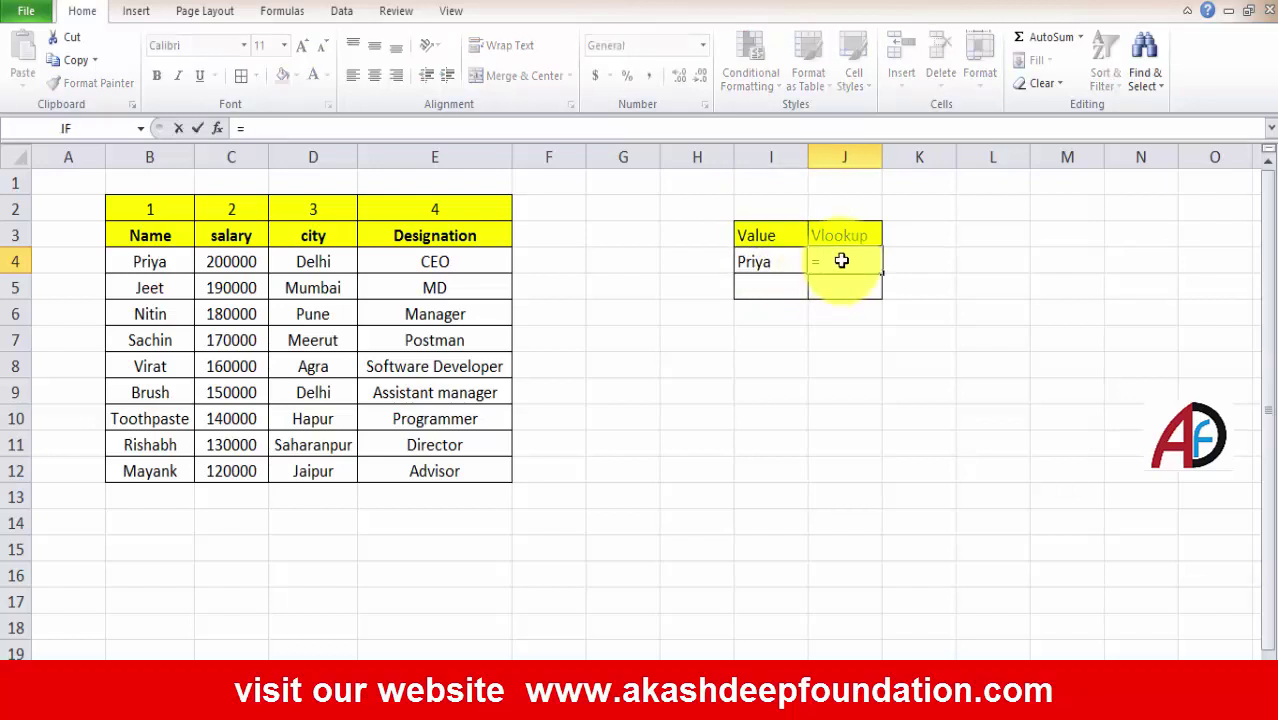
pyautogui.write('vl')
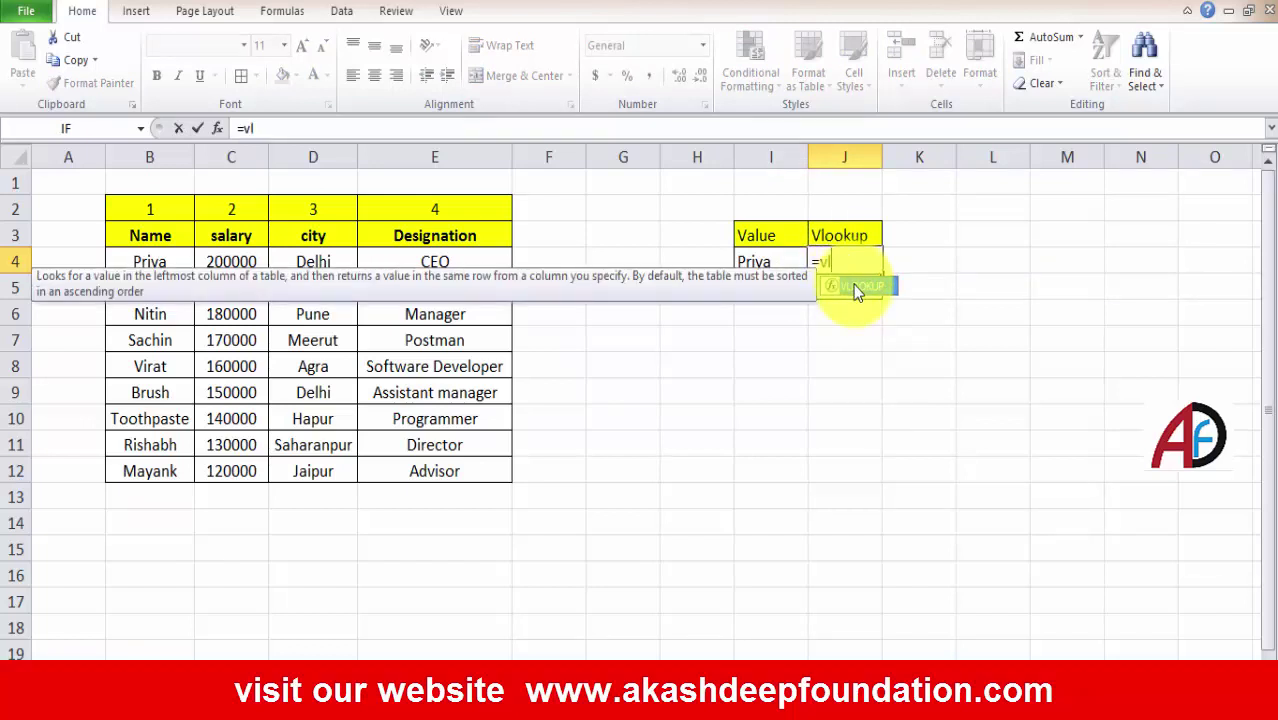
pyautogui.doubleClick(856, 289)
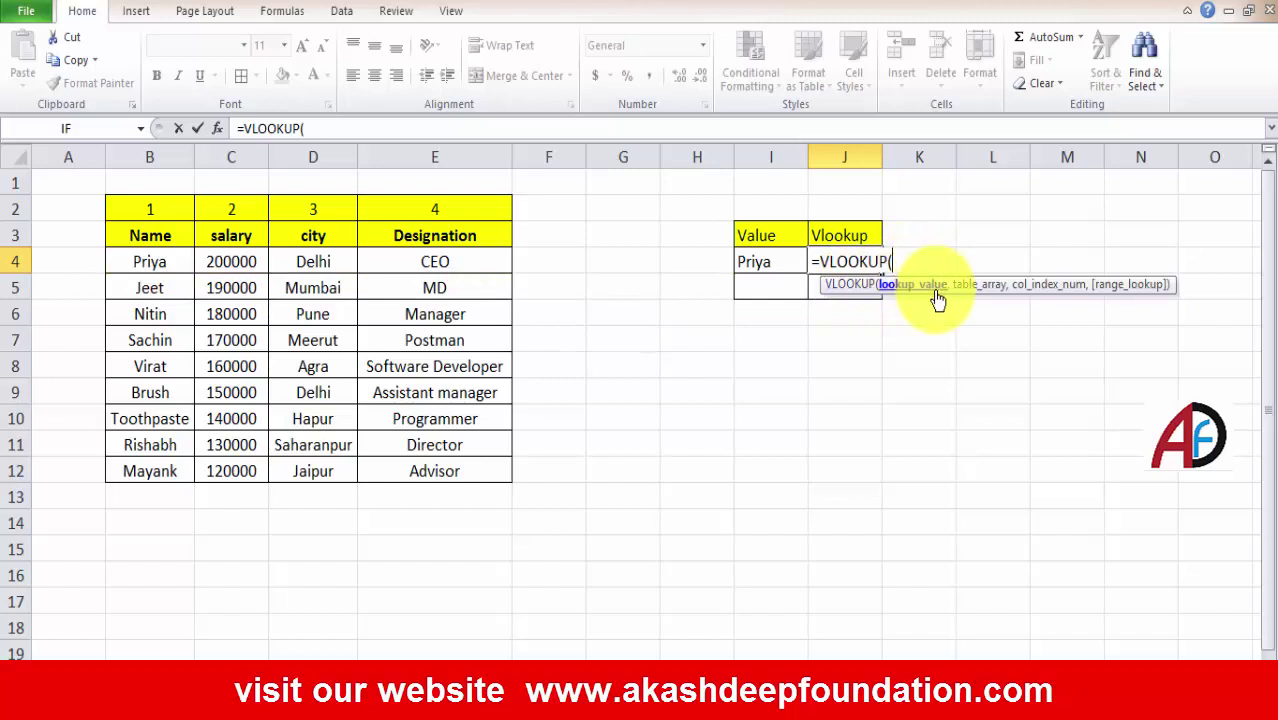
pyautogui.click(759, 264)
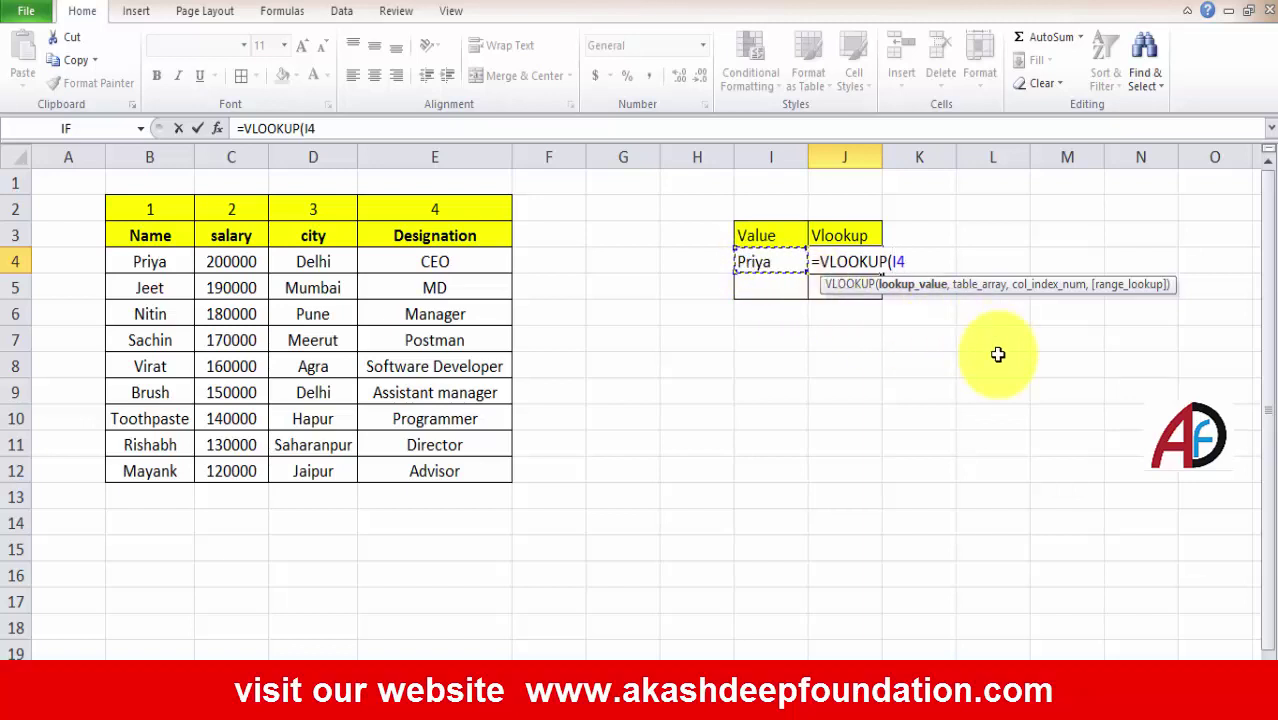
pyautogui.write(',')
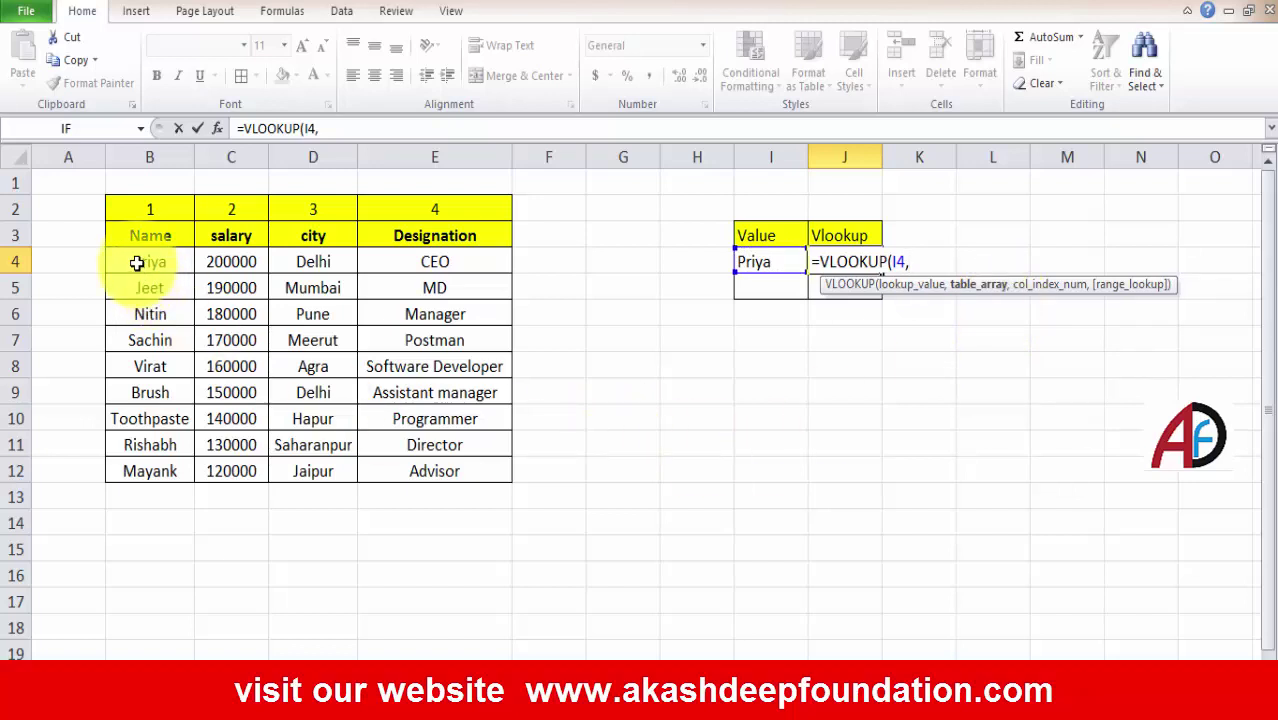
pyautogui.moveTo(122, 234)
pyautogui.mouseDown()
pyautogui.moveTo(301, 334)
pyautogui.moveTo(414, 471)
pyautogui.mouseUp()
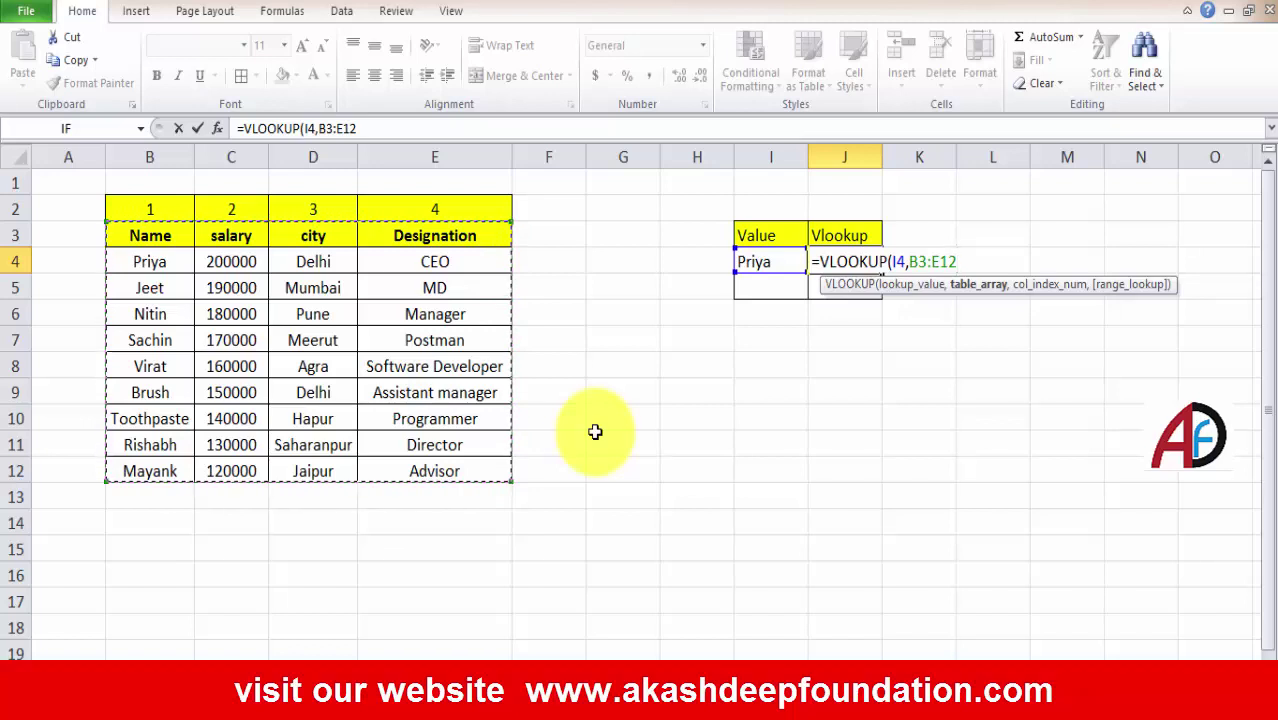
pyautogui.write(',')
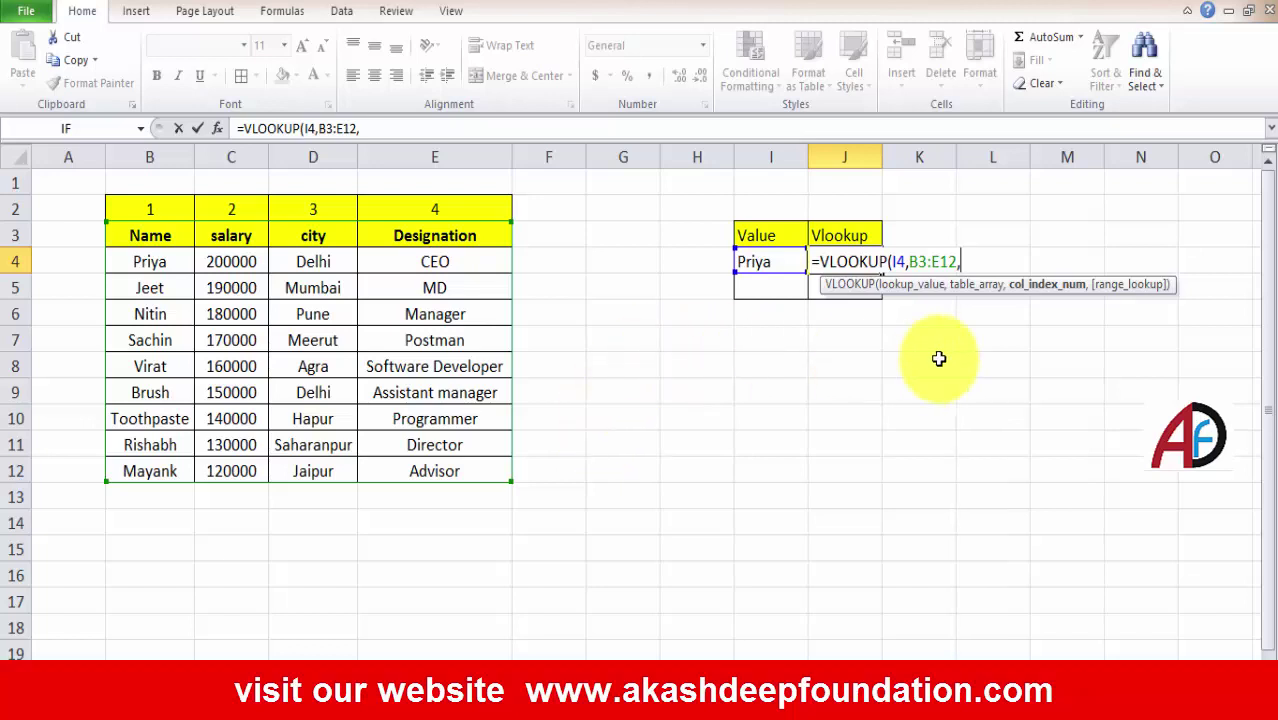
# Step: Complete the J4 formula with column index 4 and exact match 0, returning CEO
pyautogui.write('4')
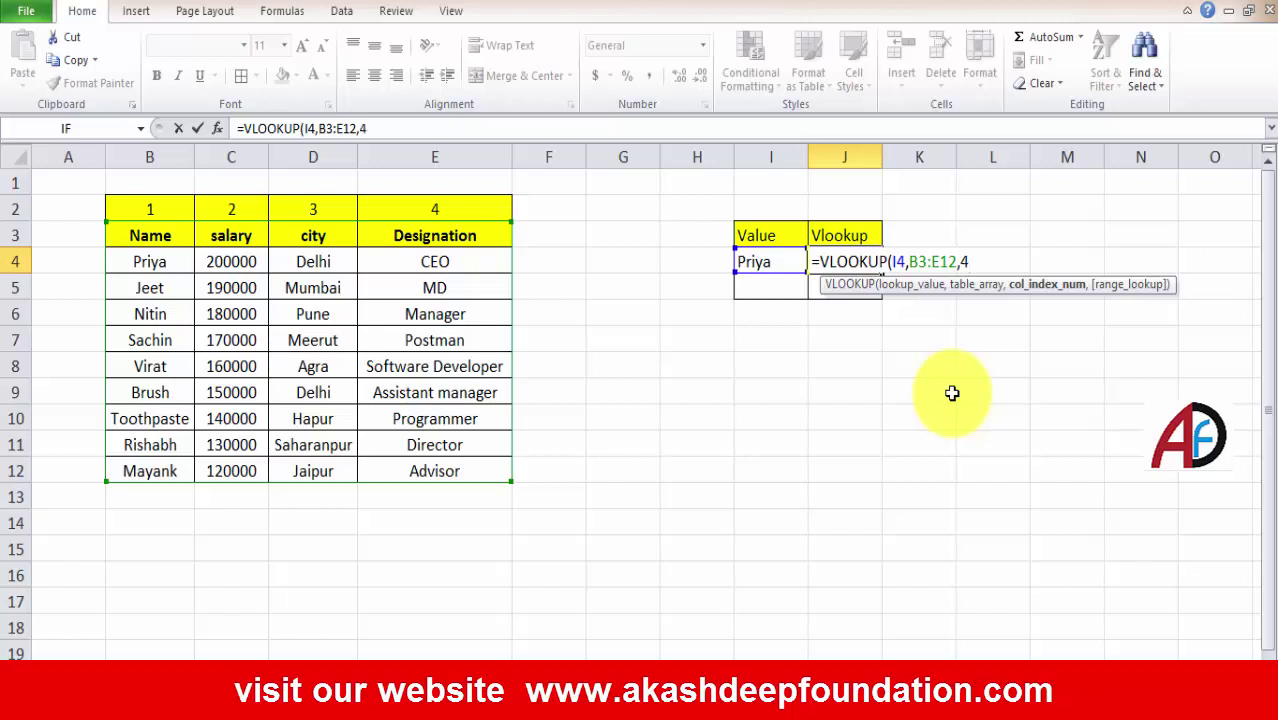
pyautogui.write(',')
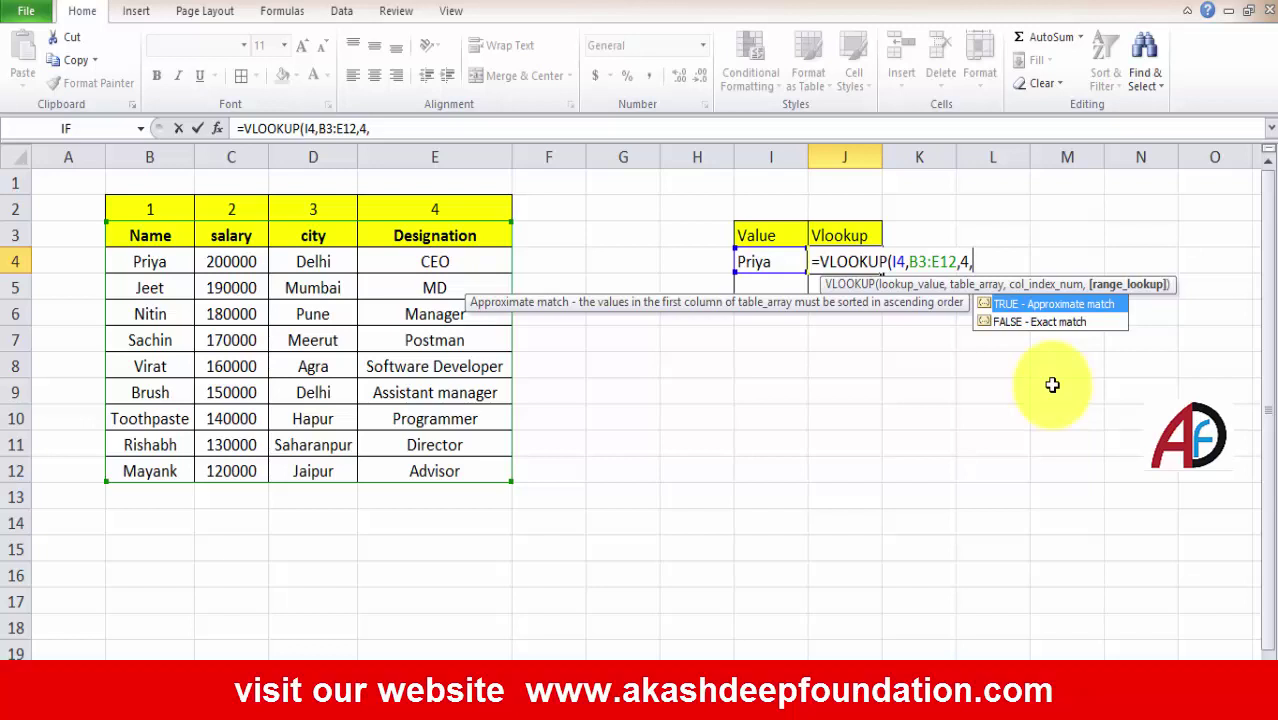
pyautogui.write('0')
pyautogui.press('Return')
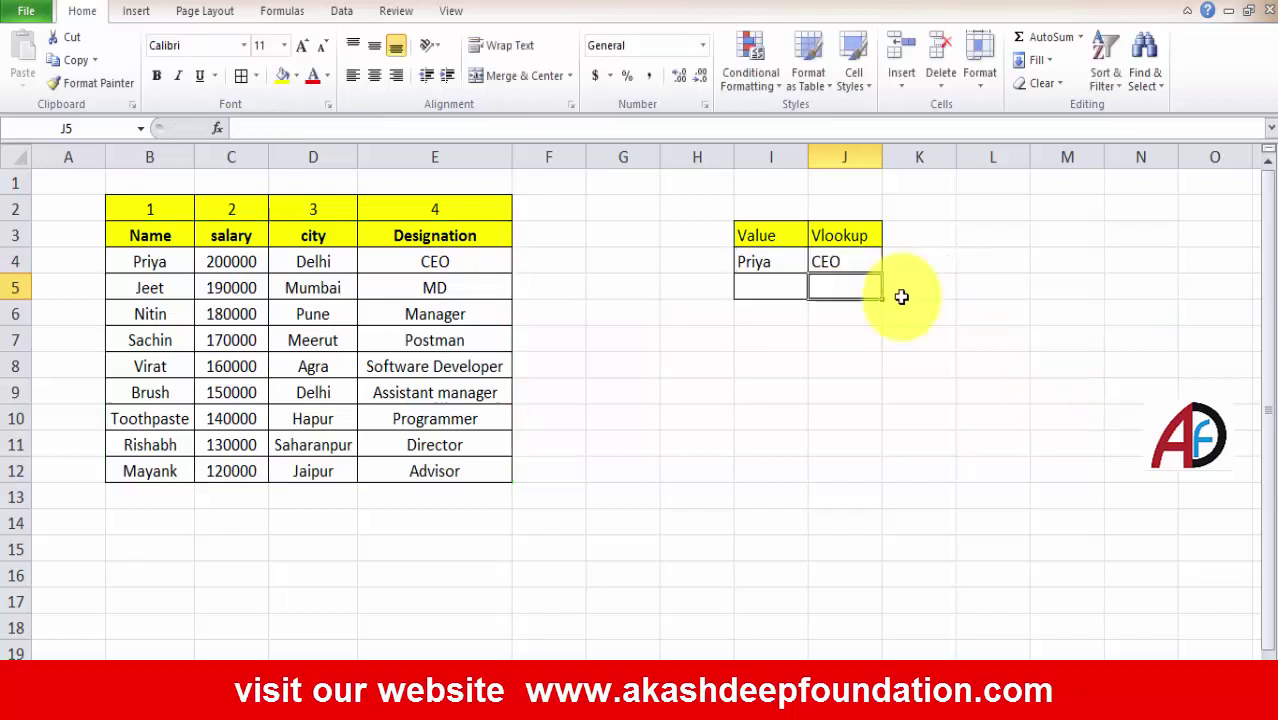
# Step: Replace the I4 name twice with other employees' names until J4 returns Advisor
pyautogui.click(465, 258)
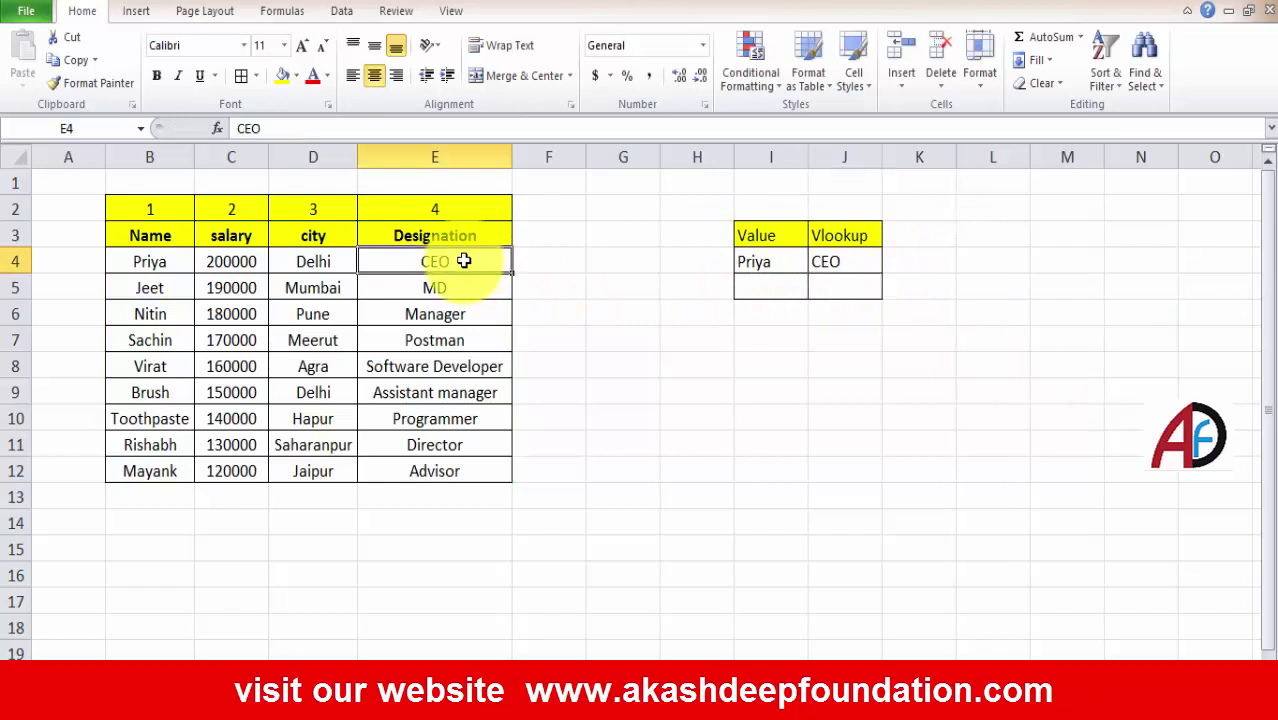
pyautogui.click(761, 262)
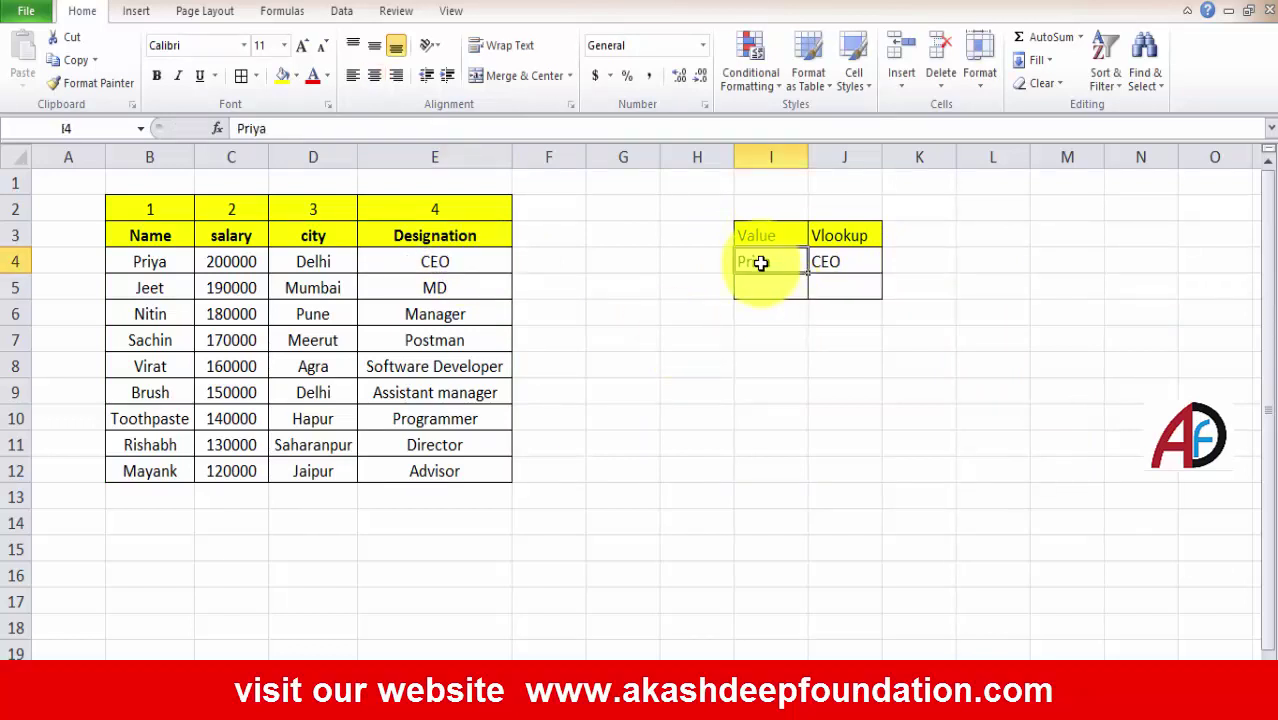
pyautogui.write('jeet')
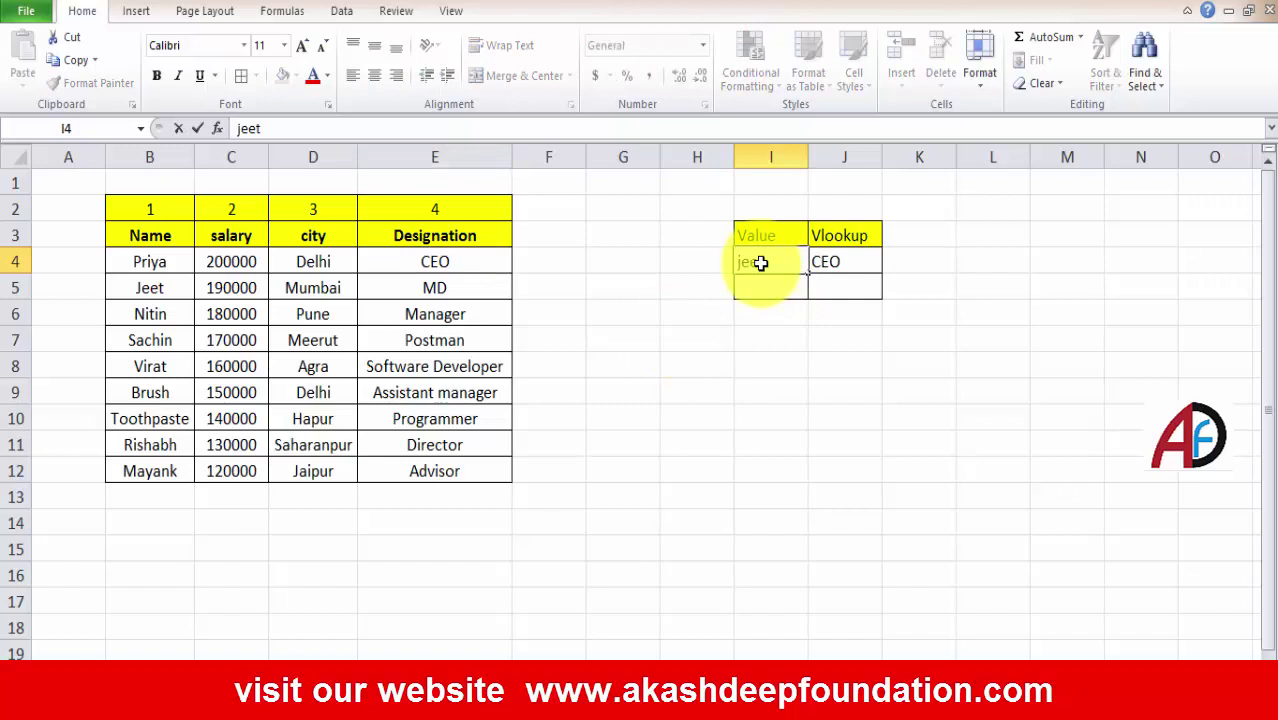
pyautogui.press('Return')
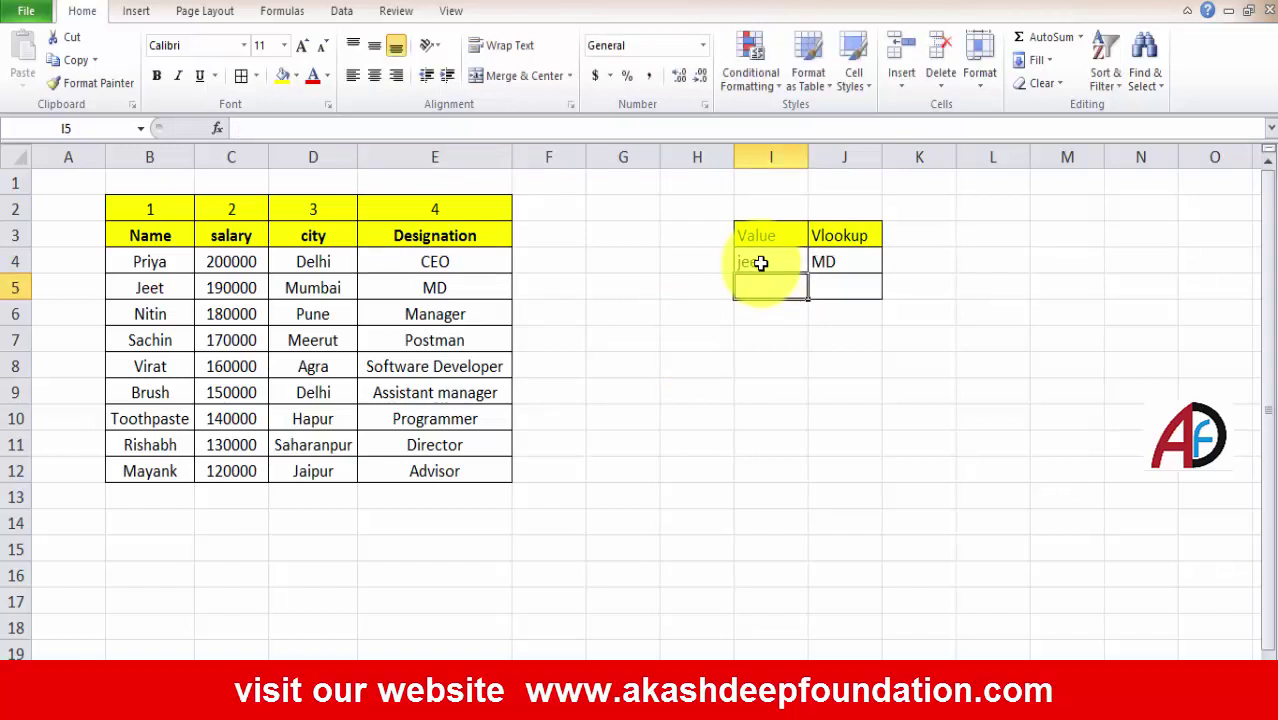
pyautogui.click(762, 263)
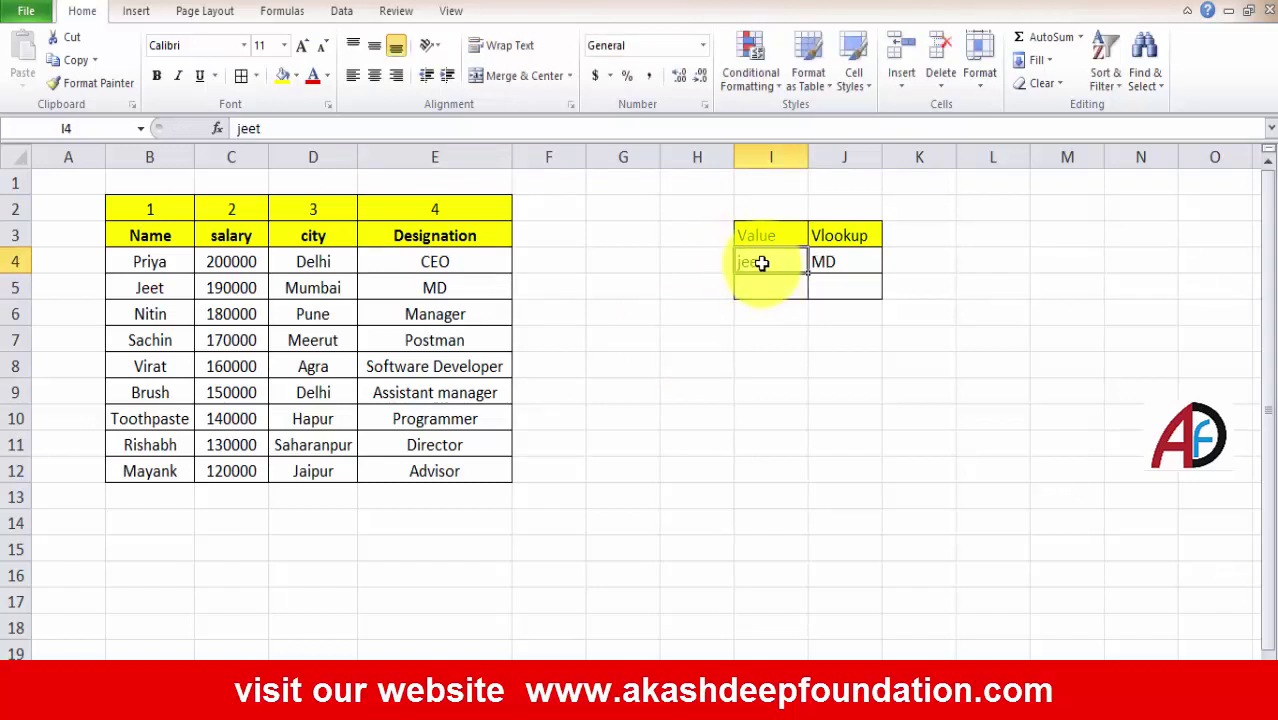
pyautogui.write('mayank')
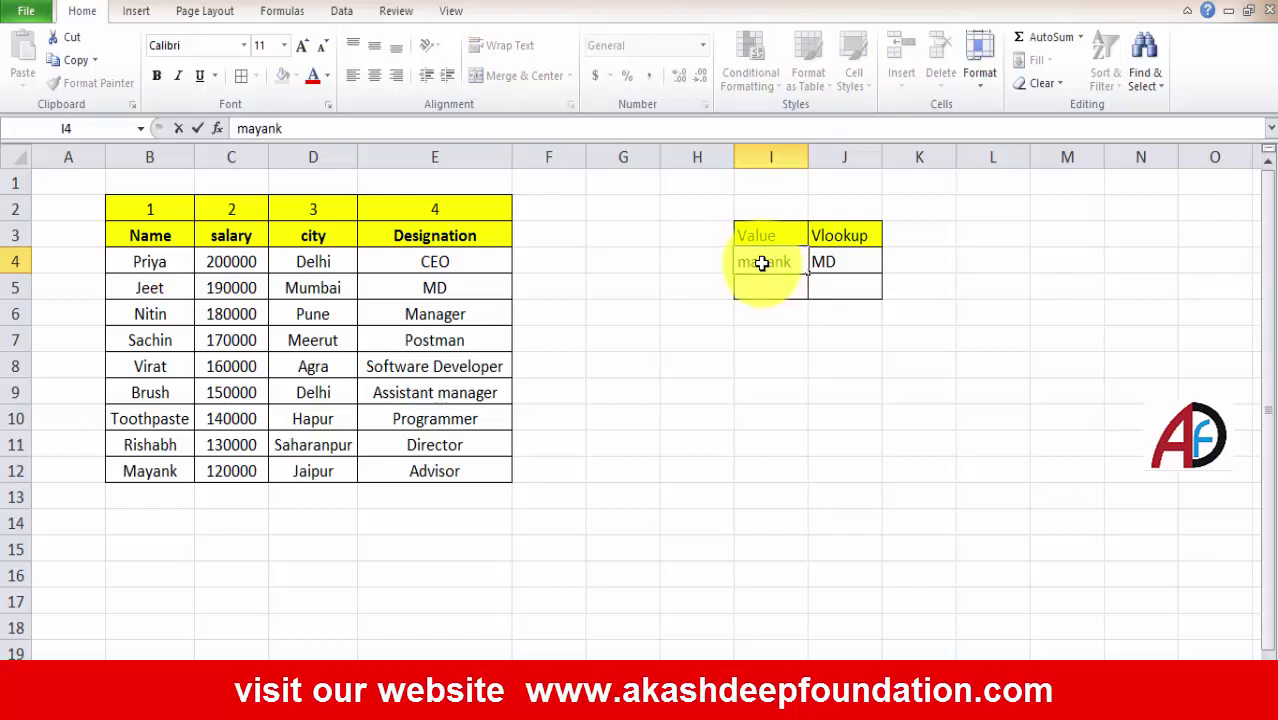
pyautogui.press('Return')
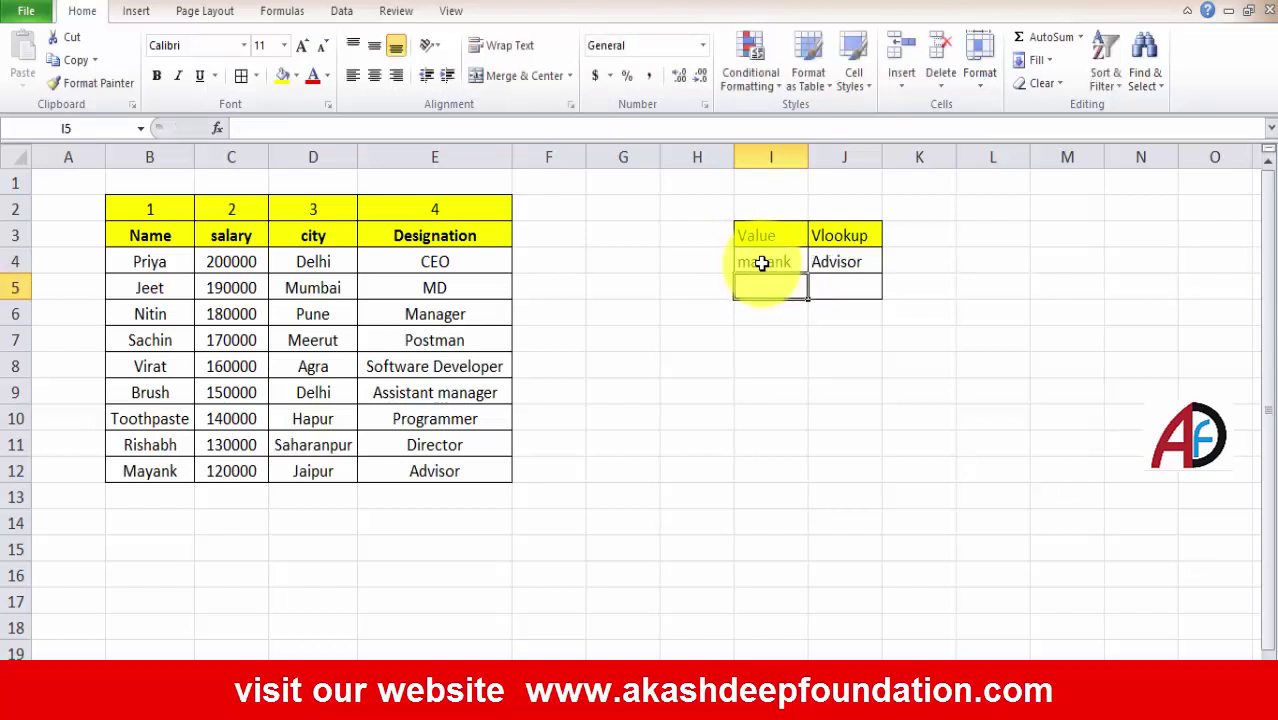
# Step: Enter an employee name in I5 and =VLOOKUP(I5,B3:E12,2,0) in J5, returning salary 190000
pyautogui.write('jeet')
pyautogui.click(826, 284)
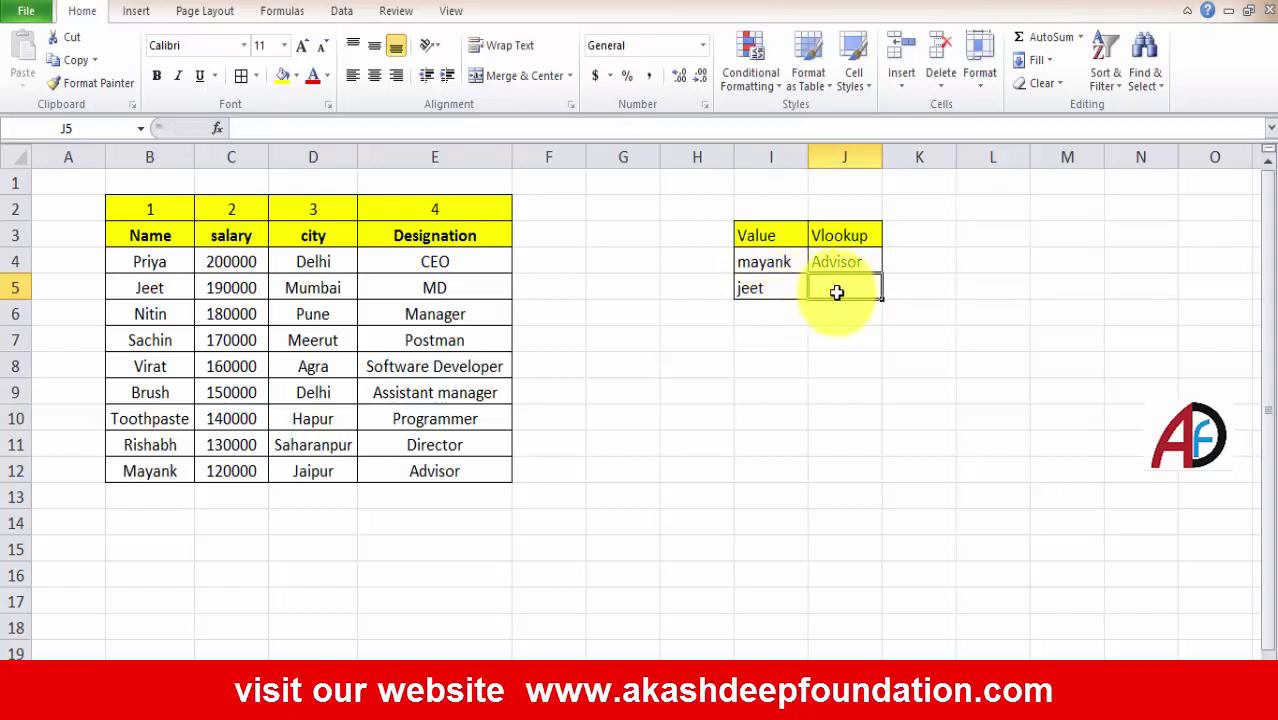
pyautogui.write('=vl')
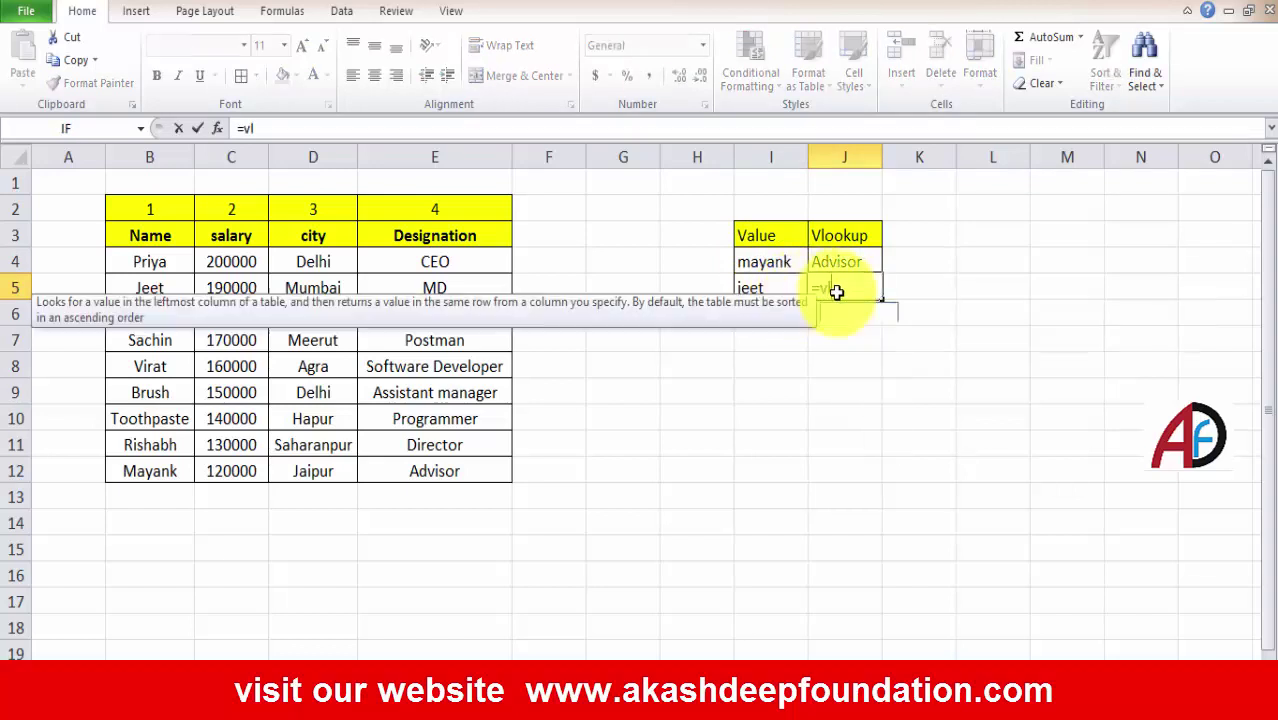
pyautogui.write('o')
pyautogui.press('Tab')
pyautogui.click(760, 291)
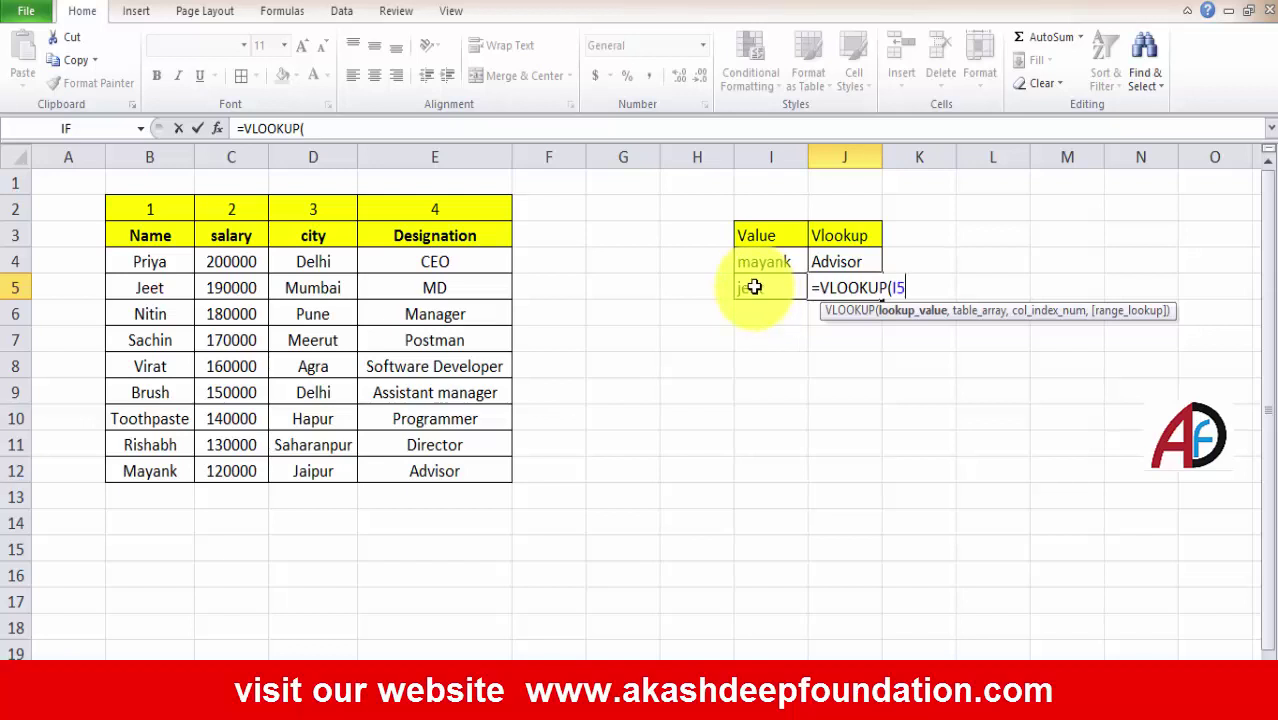
pyautogui.write(',')
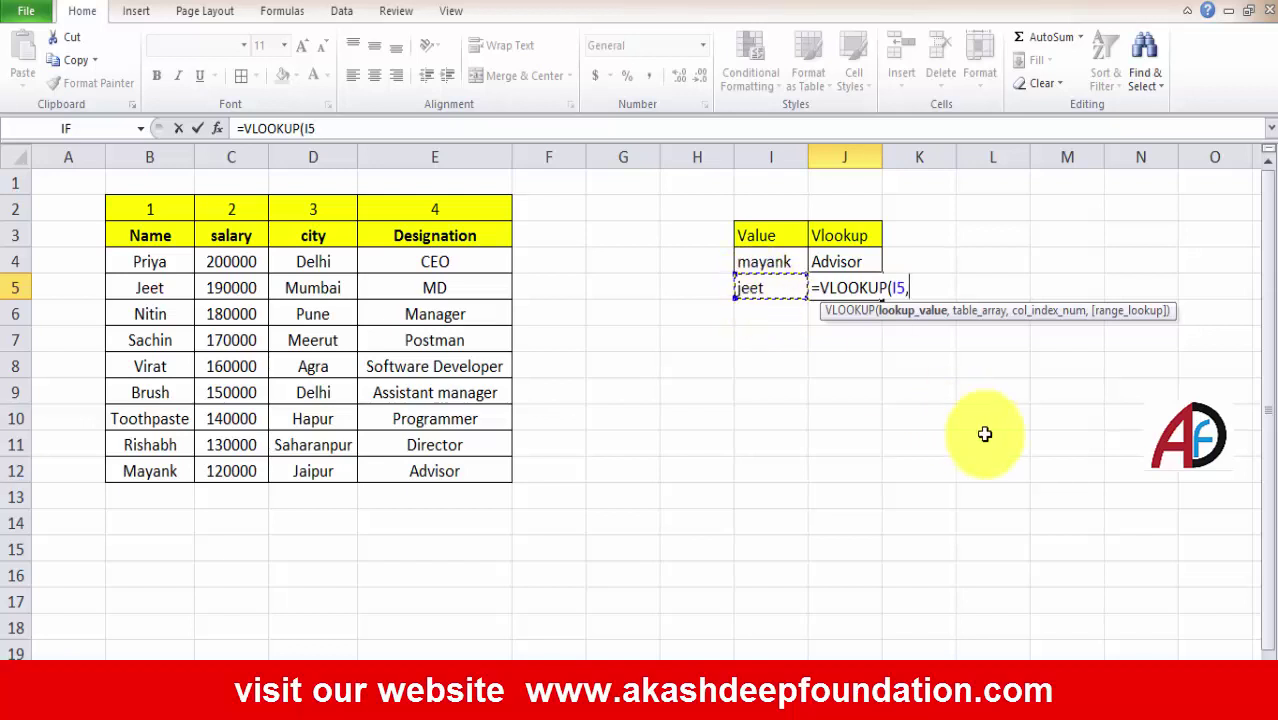
pyautogui.moveTo(114, 236); pyautogui.dragTo(416, 474)
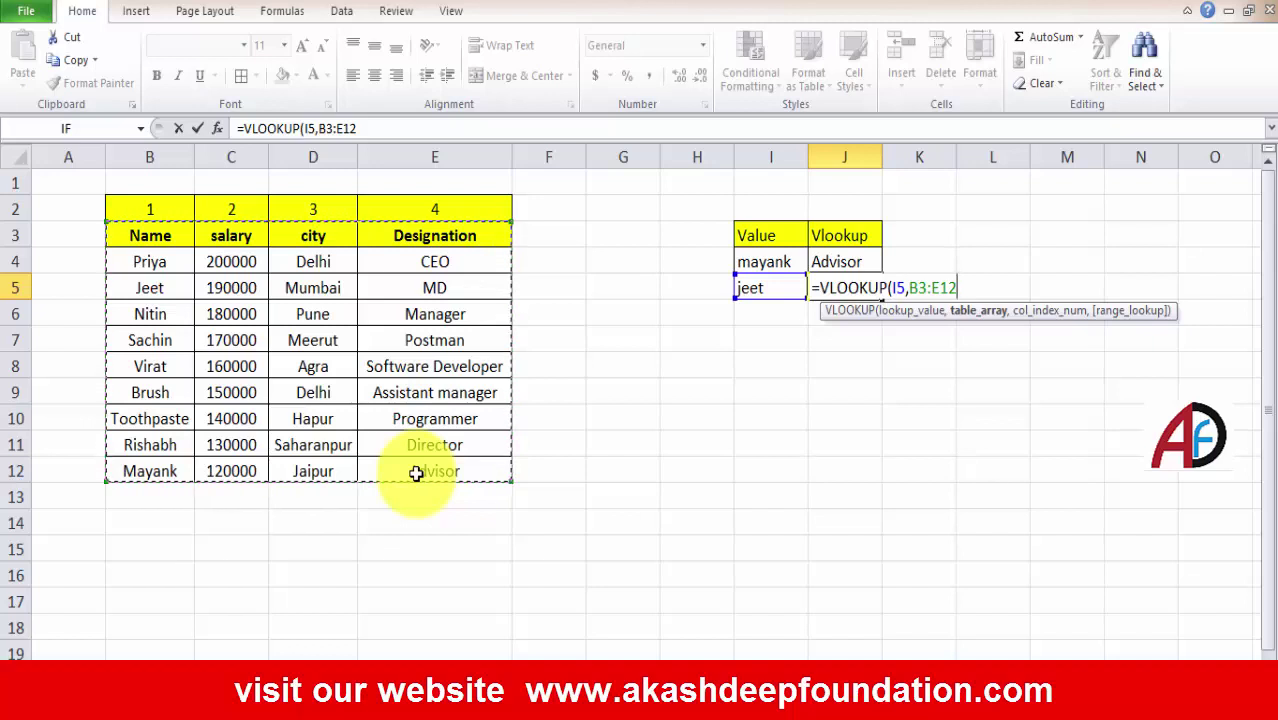
pyautogui.write(',')
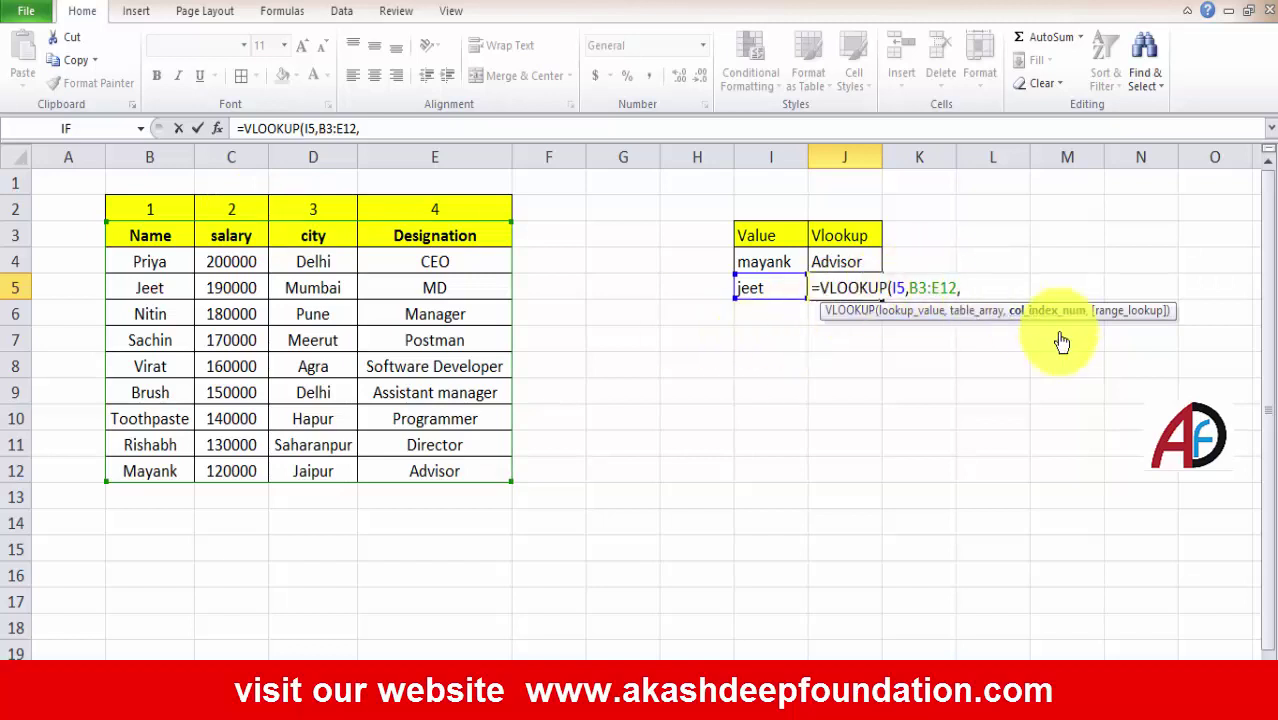
pyautogui.write('2')
pyautogui.write(',')
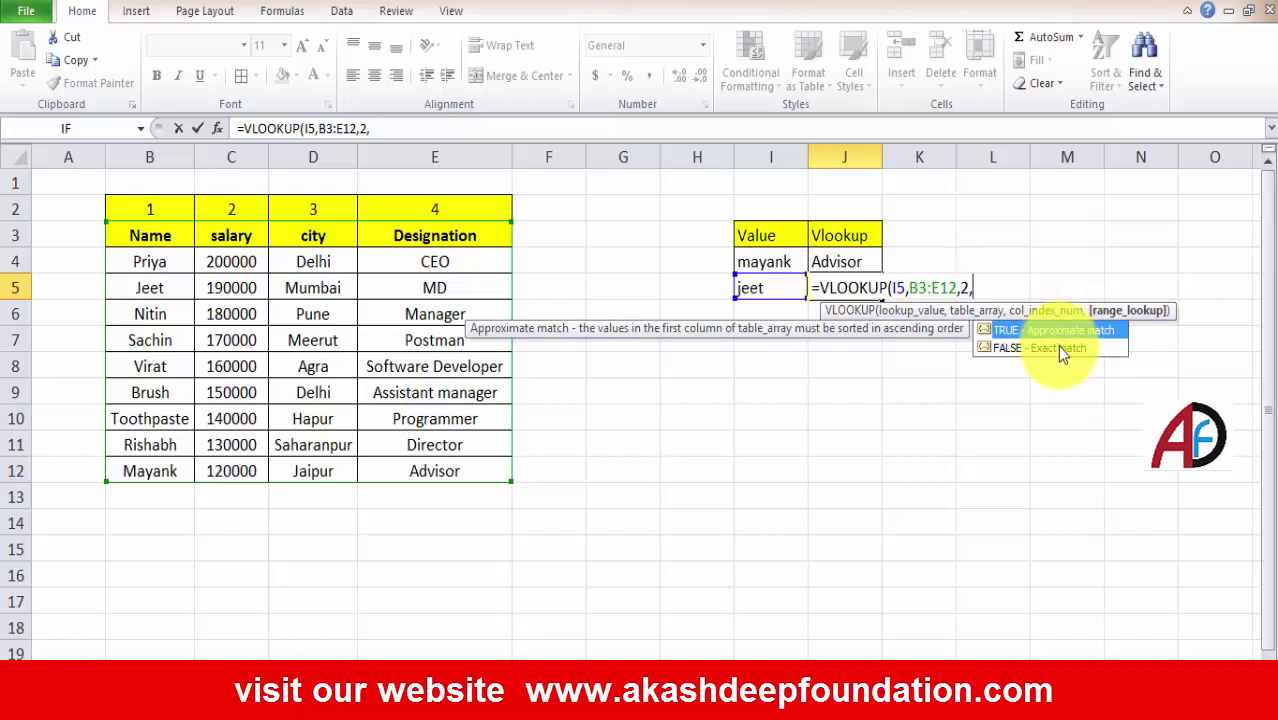
pyautogui.write('0')
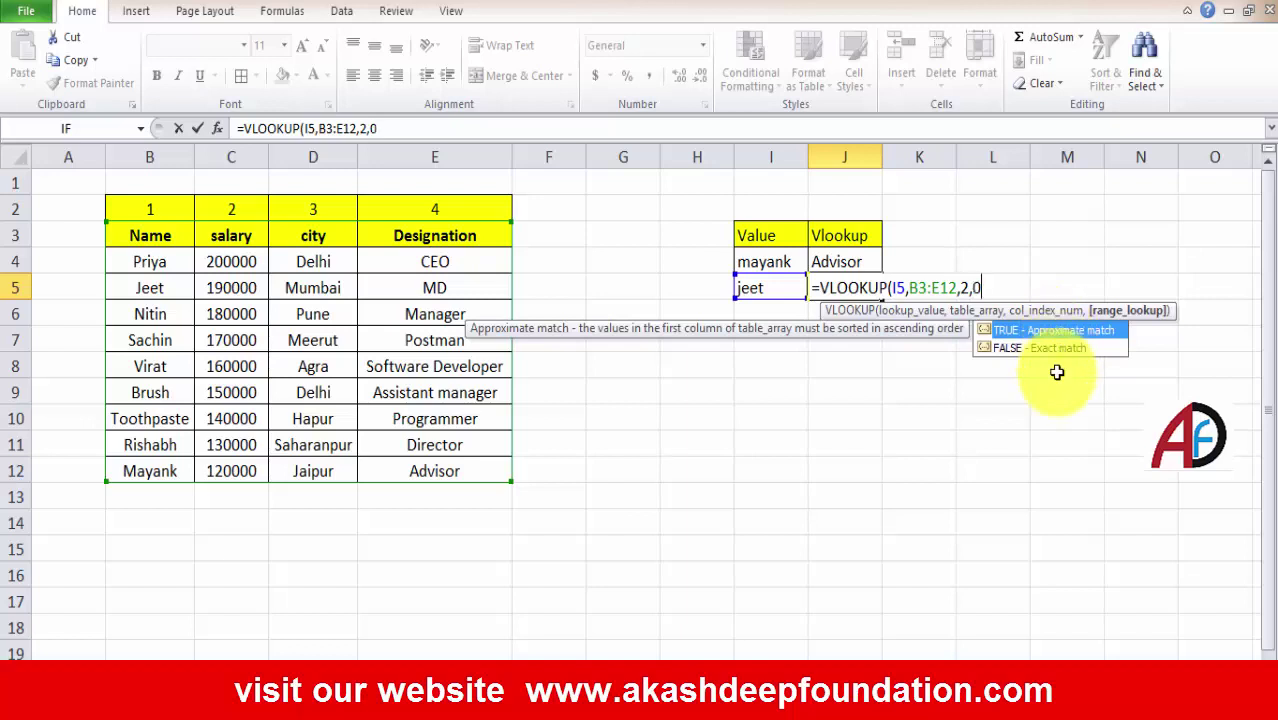
pyautogui.write(')')
pyautogui.press('Return')
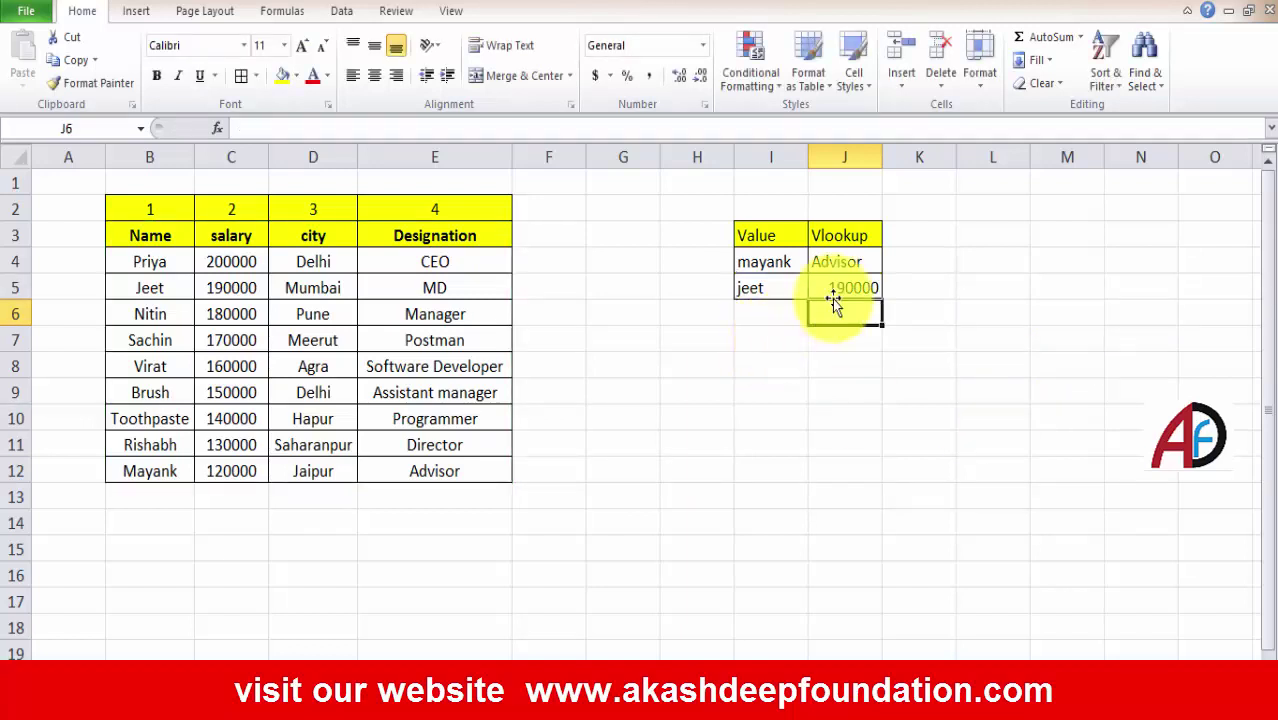
# Step: Replace the I5 name with another employee's so J5 returns salary 200000
pyautogui.click(747, 290)
pyautogui.write('p')
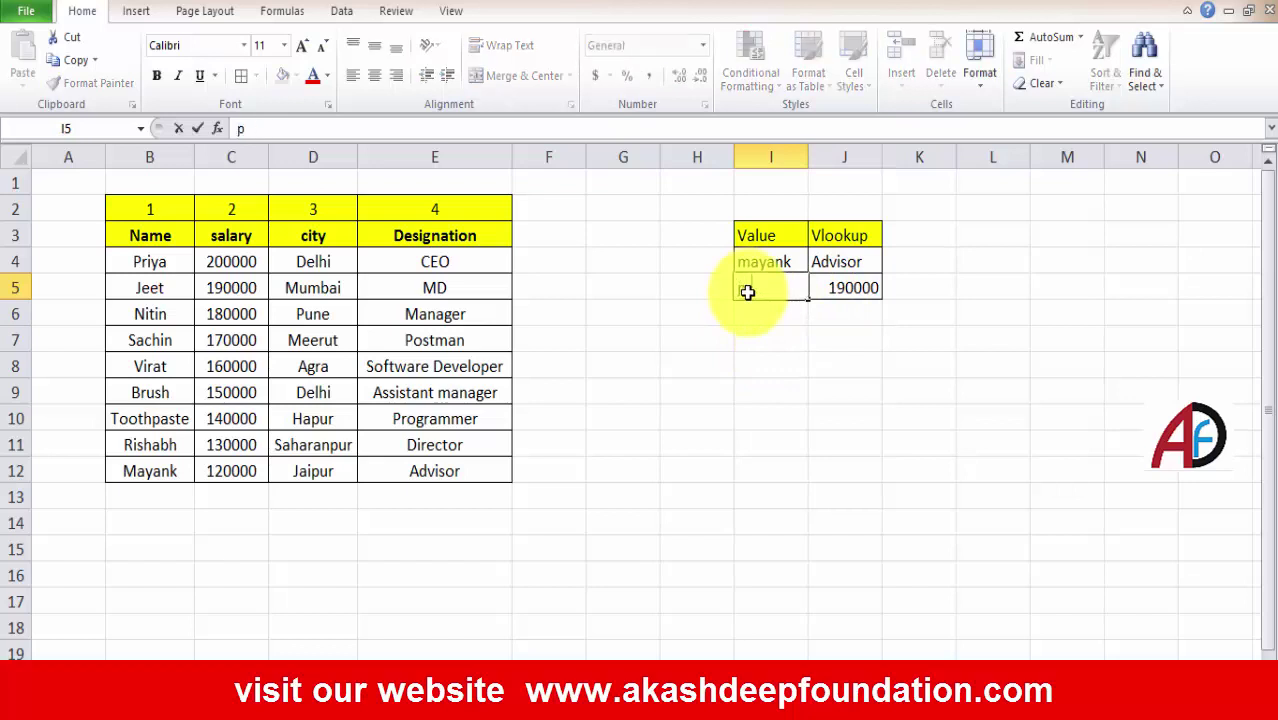
pyautogui.write('riya')
pyautogui.press('Return')
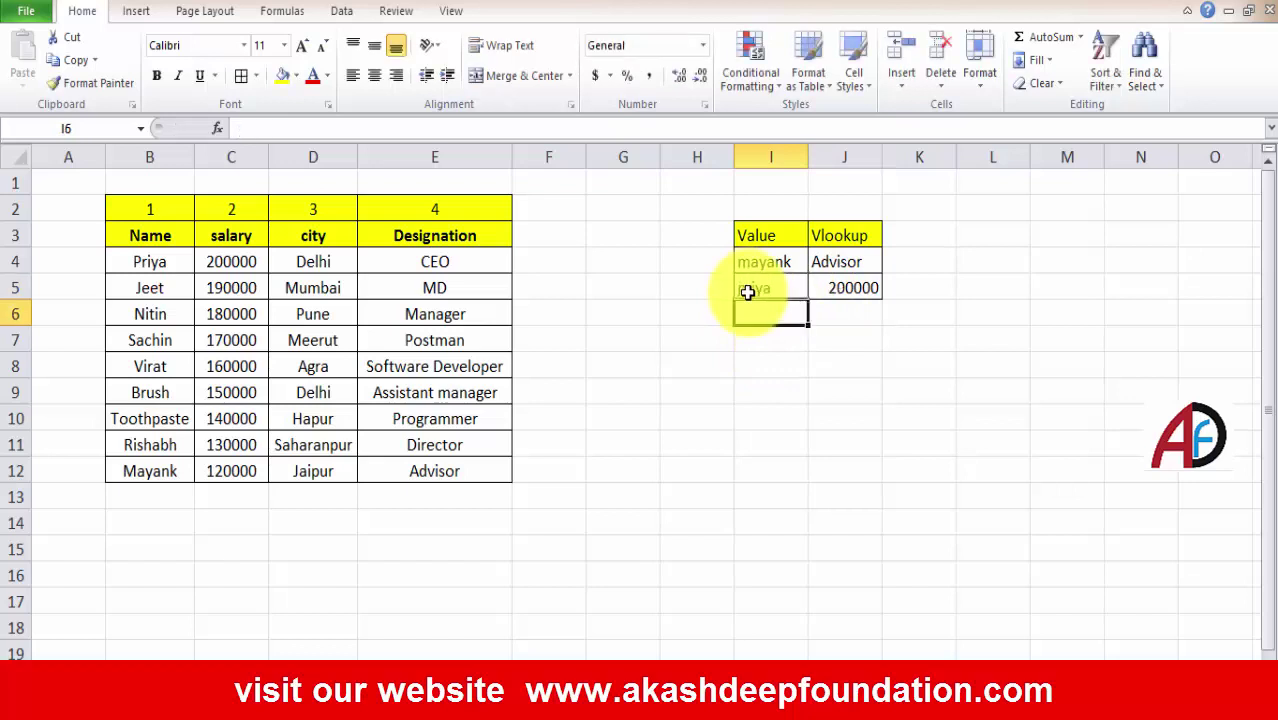